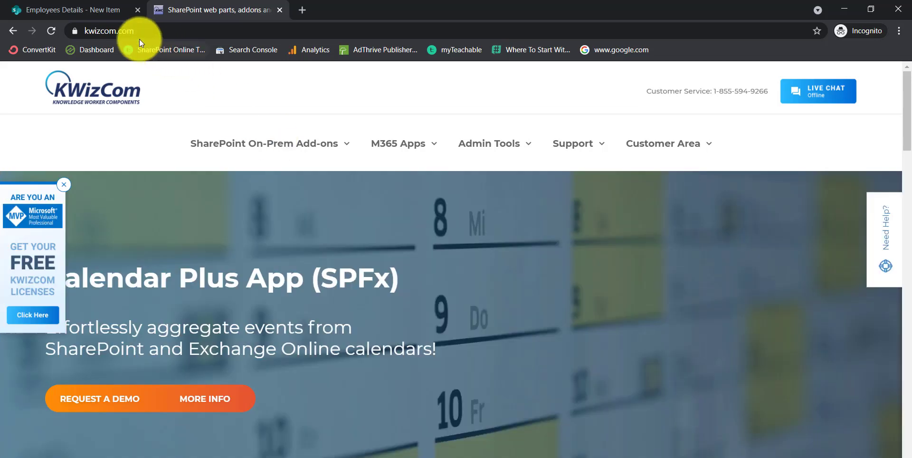
# Open the Cascading LookAPP settings for the Employees Details list and name a new column Employee Country Name
pyautogui.click(105, 13)
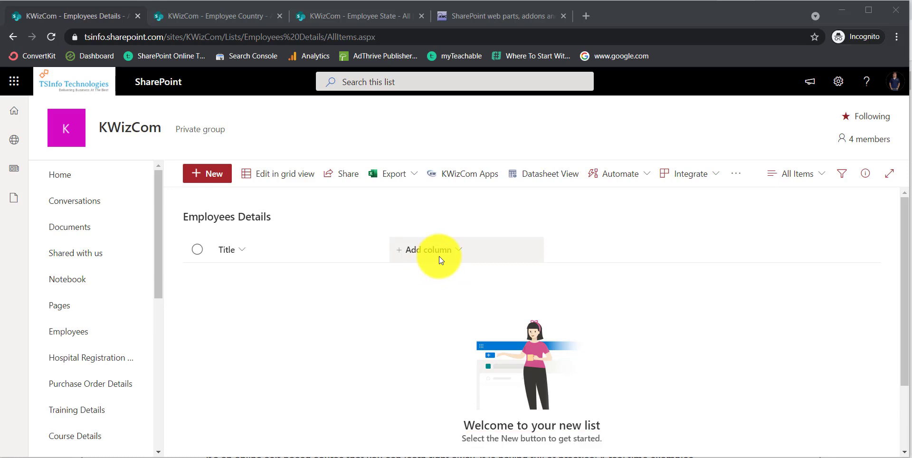
pyautogui.click(469, 177)
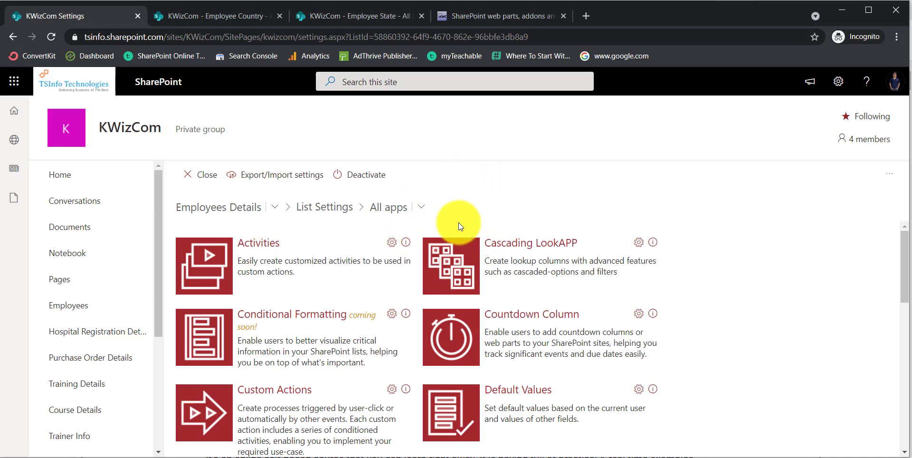
pyautogui.click(542, 245)
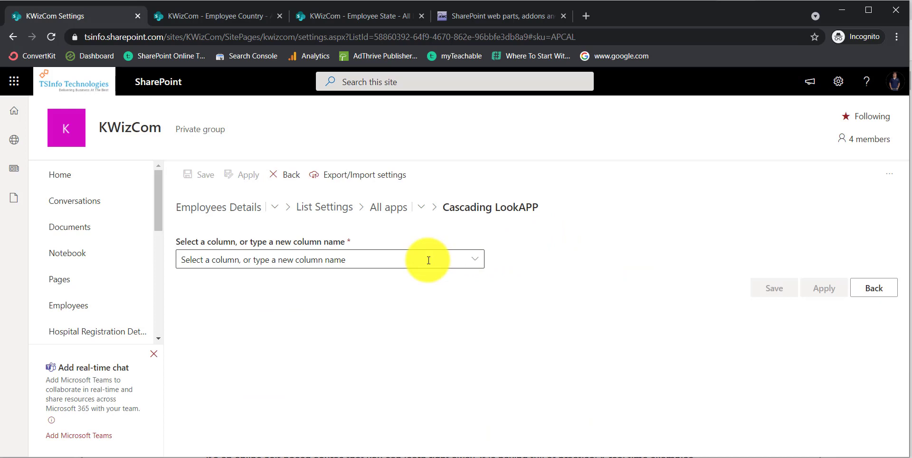
pyautogui.click(429, 260)
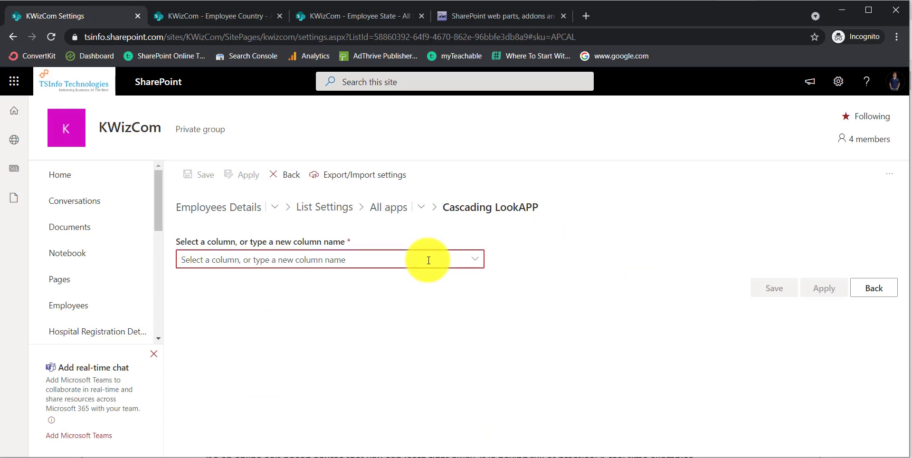
pyautogui.write('Employee Country Name')
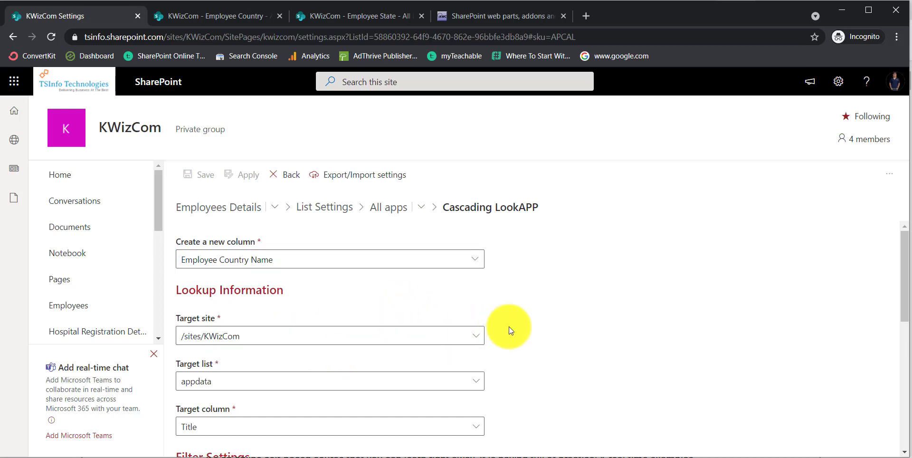
# Set the country column's target list to Employee Country, check that list's source column, and save the settings
pyautogui.scroll(-3, 508, 326)
pyautogui.click(360, 259)
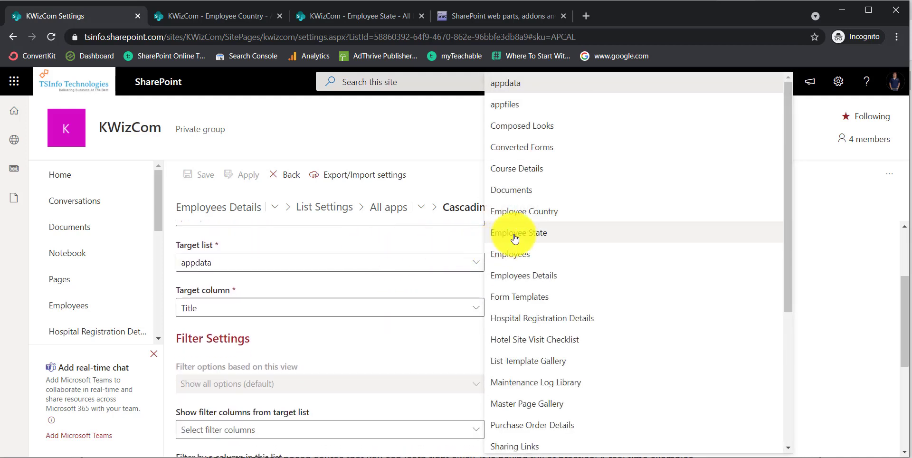
pyautogui.click(525, 212)
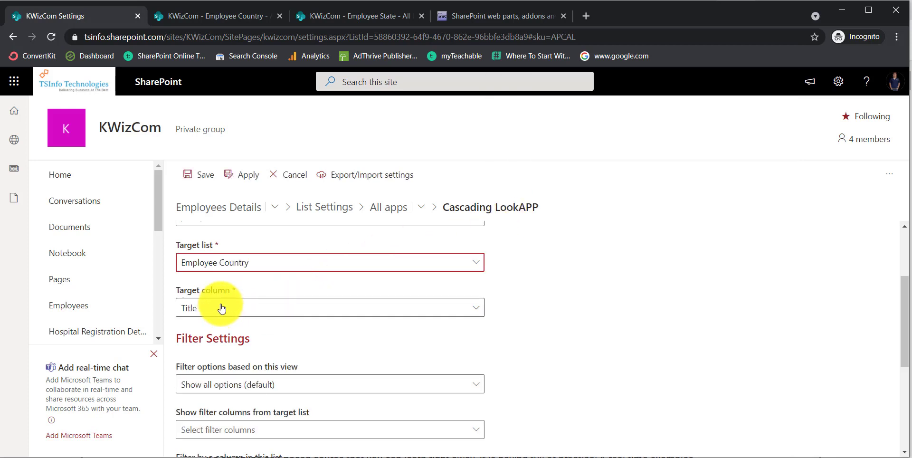
pyautogui.click(237, 18)
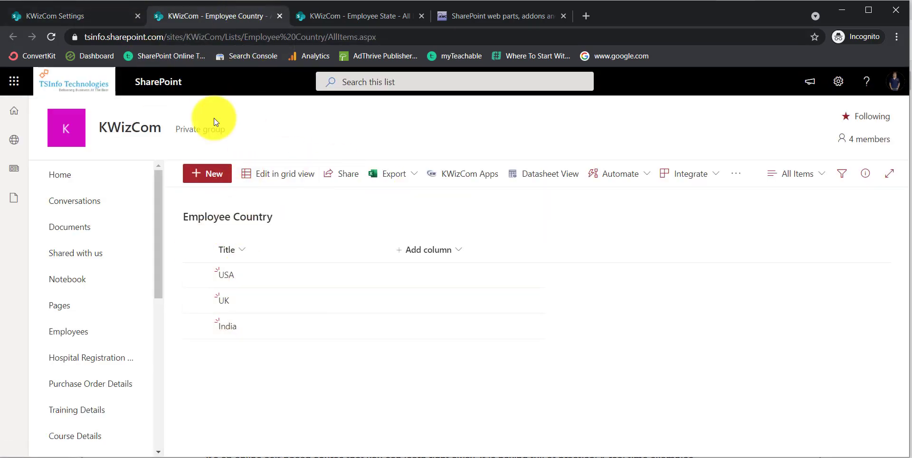
pyautogui.click(91, 17)
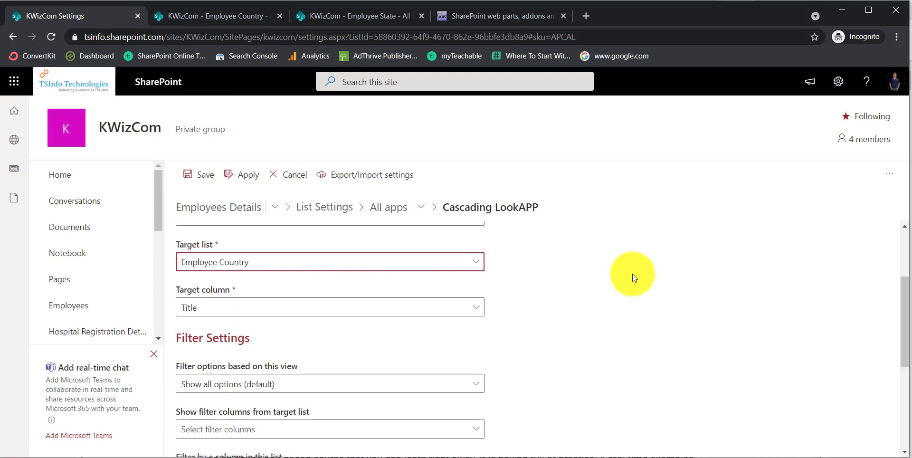
pyautogui.scroll(-5, 632, 274)
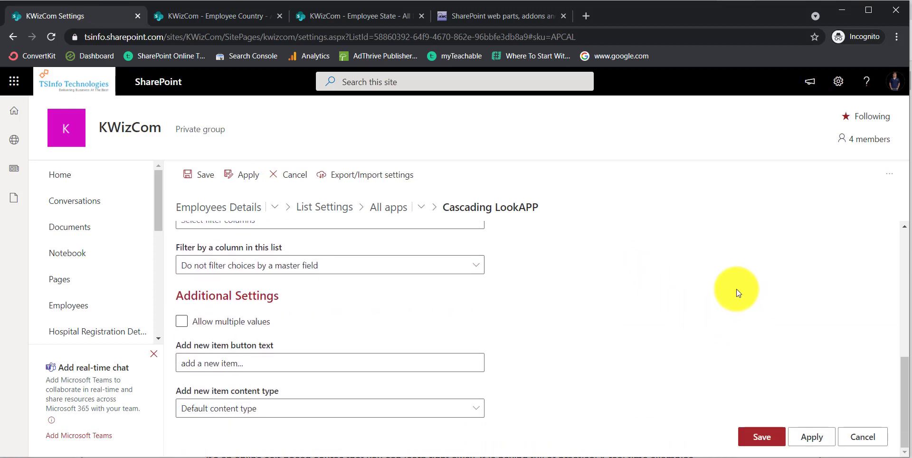
pyautogui.click(758, 434)
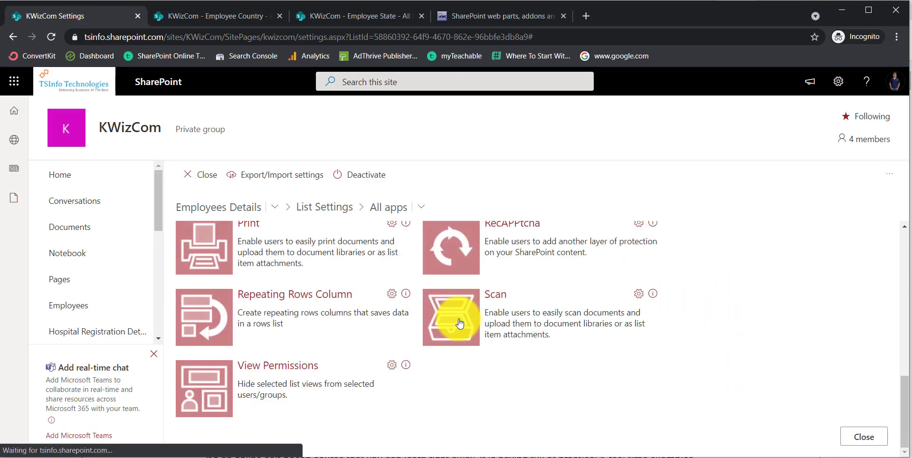
# Check the Employee Country Name options in a new Employees Details item form and cancel the form
pyautogui.click(231, 210)
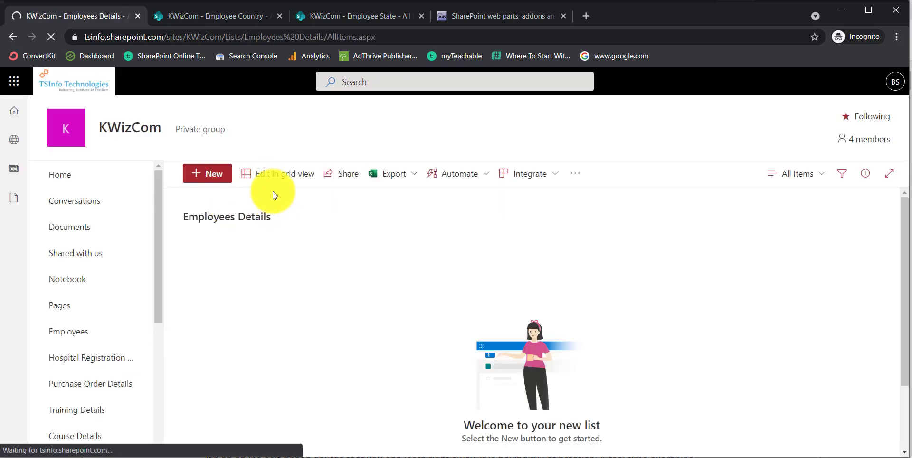
pyautogui.click(212, 176)
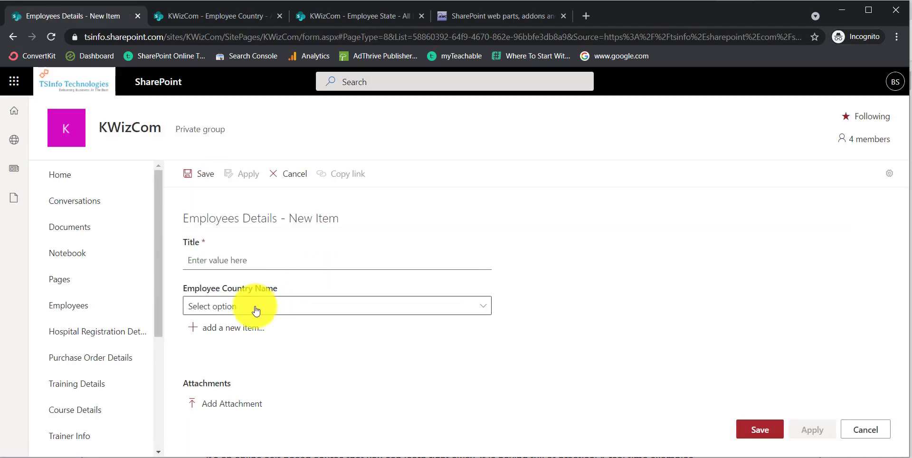
pyautogui.click(256, 311)
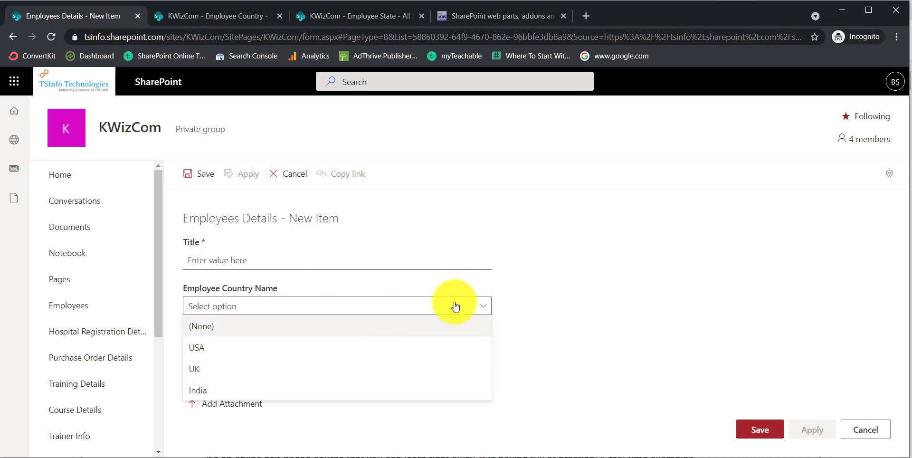
pyautogui.click(620, 286)
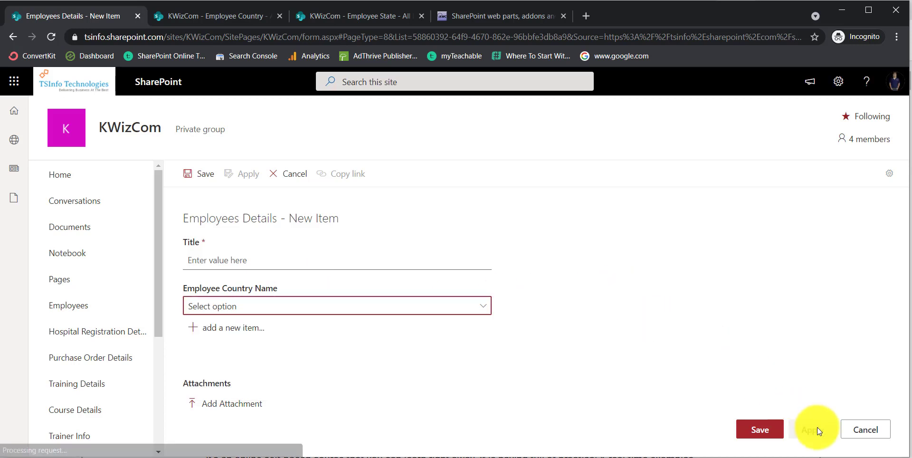
pyautogui.click(853, 430)
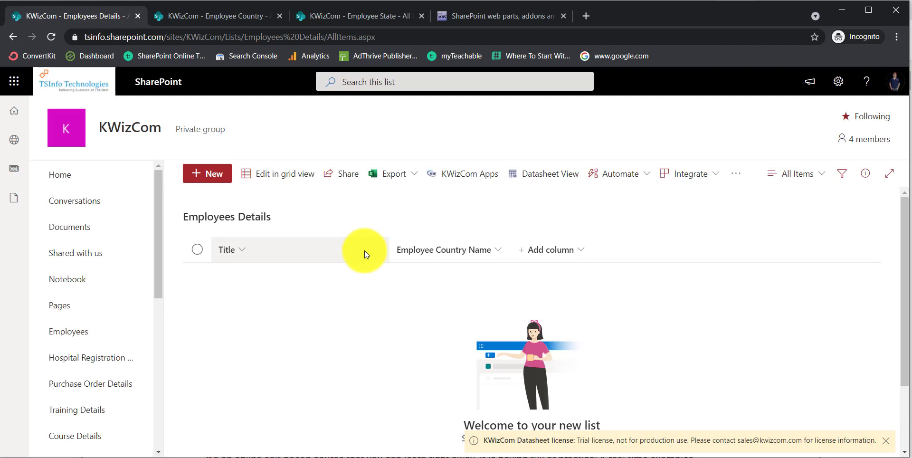
# Reopen the Cascading LookAPP settings for the Employees Details list and name a new column Employee State Name
pyautogui.click(470, 175)
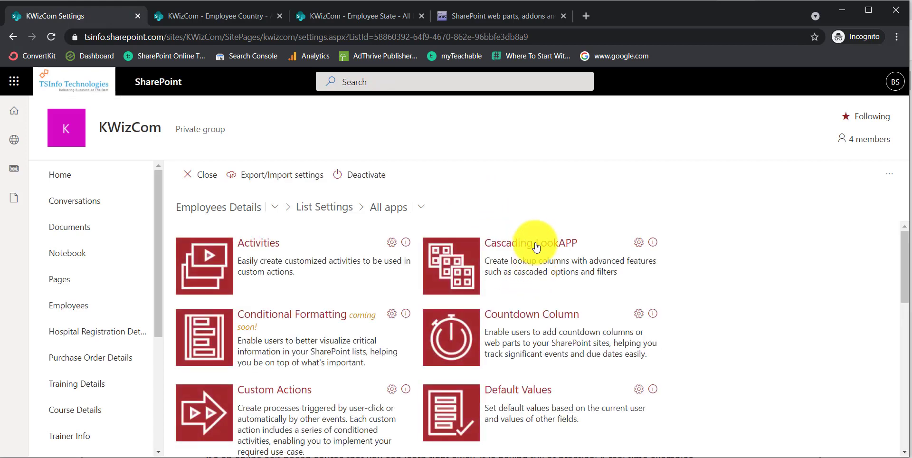
pyautogui.click(532, 243)
pyautogui.click(365, 262)
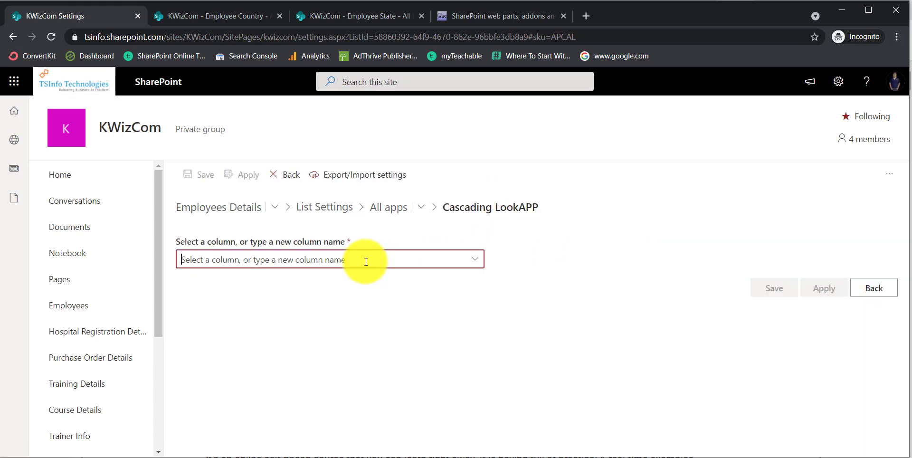
pyautogui.write('Emplo')
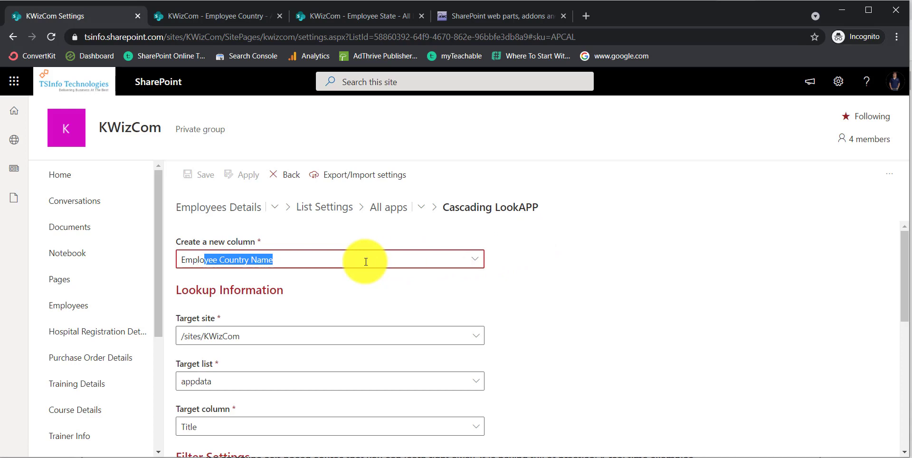
pyautogui.write('yee State Name')
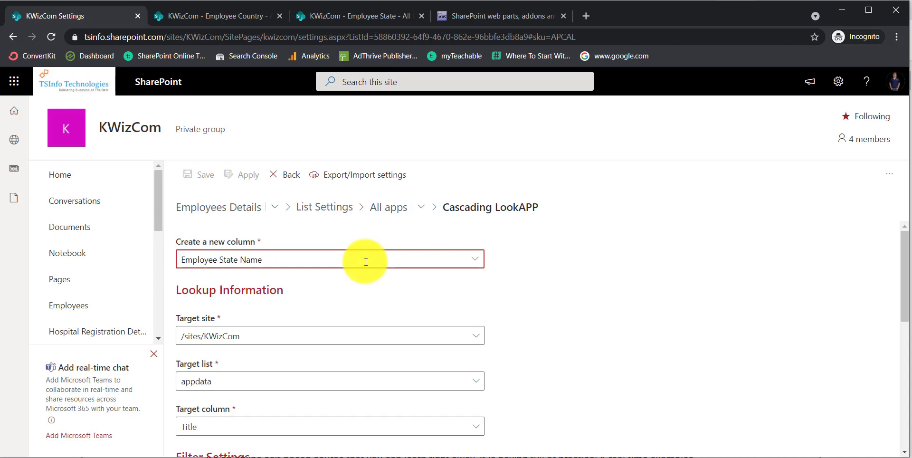
pyautogui.click(520, 294)
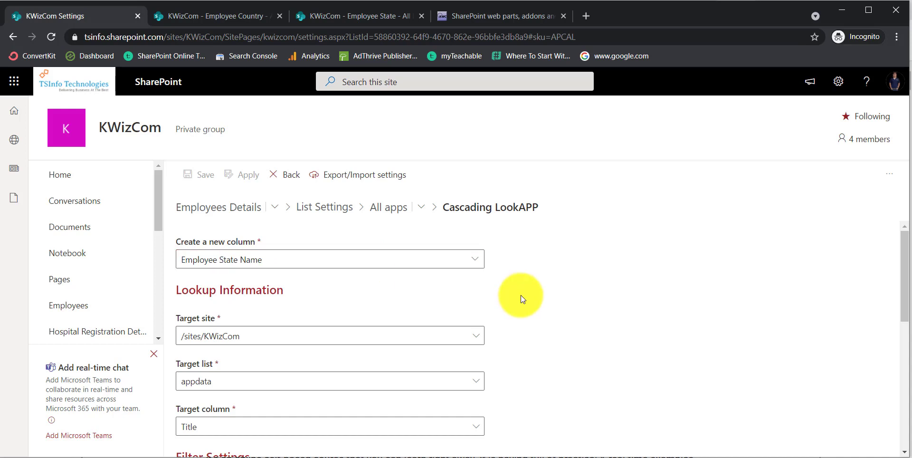
# Set the state column's target list to Employee State and review its lookup and filter settings
pyautogui.scroll(-1, 521, 295)
pyautogui.click(300, 327)
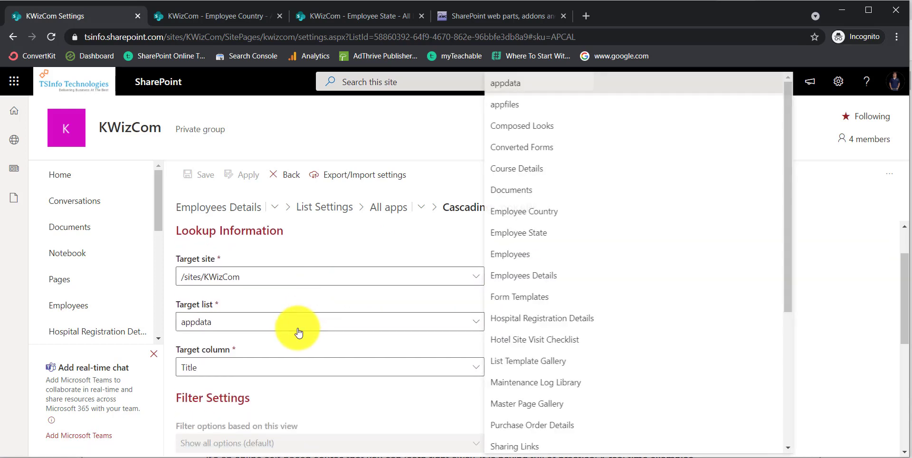
pyautogui.click(519, 232)
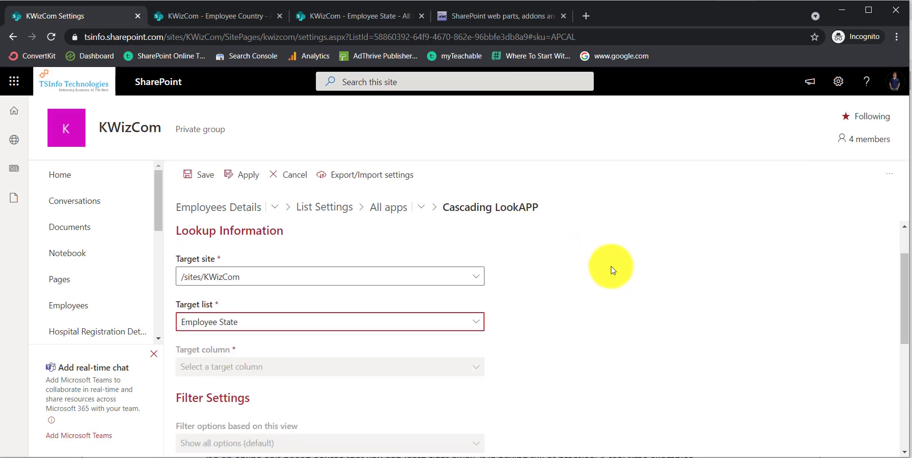
pyautogui.scroll(-1, 637, 296)
pyautogui.scroll(-1, 636, 296)
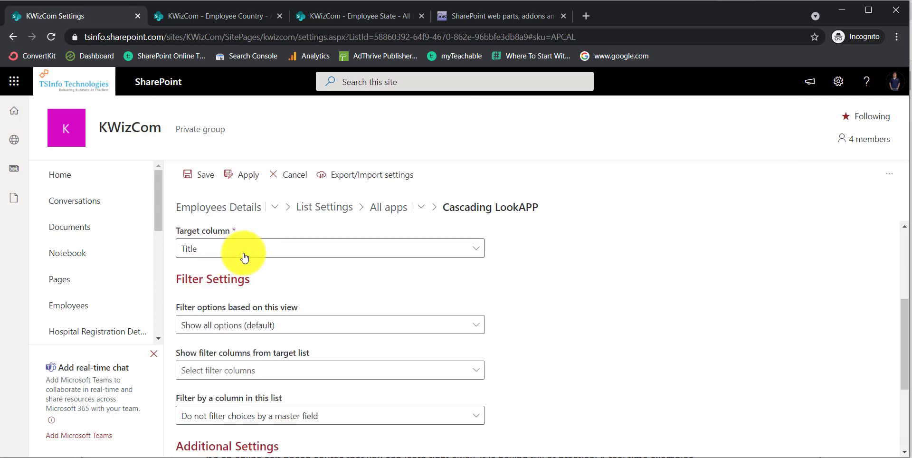
pyautogui.scroll(3, 469, 332)
pyautogui.scroll(-4, 468, 331)
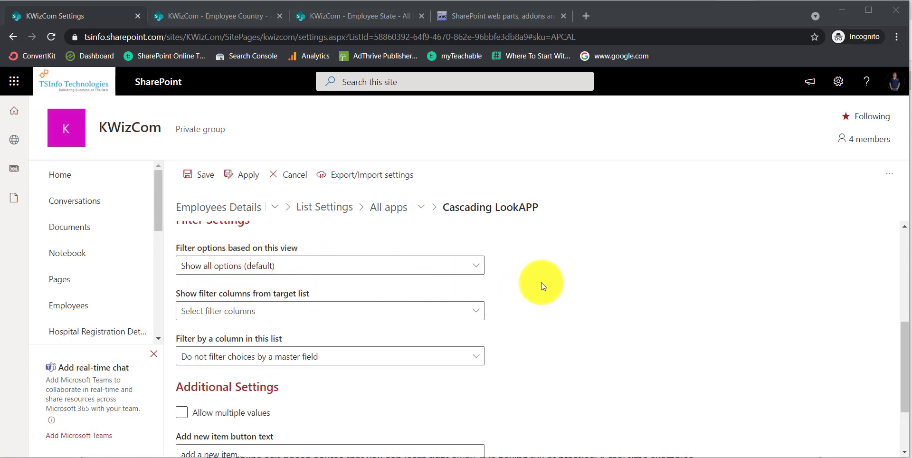
# Filter the state lookup by Employee Country Name, showing only options that match the target list's Country column
pyautogui.scroll(-1, 540, 282)
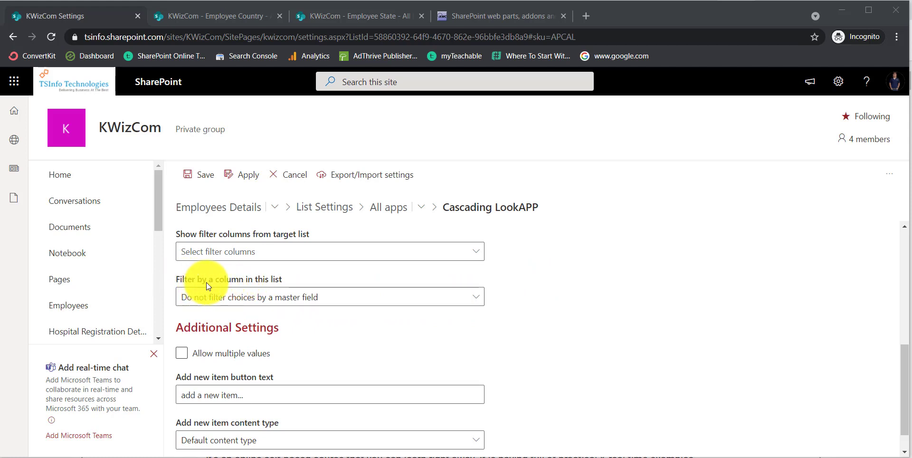
pyautogui.click(265, 298)
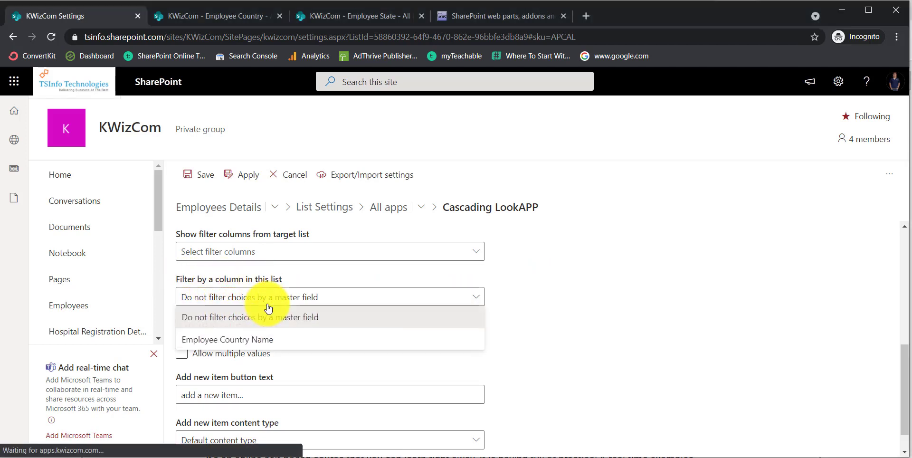
pyautogui.click(257, 343)
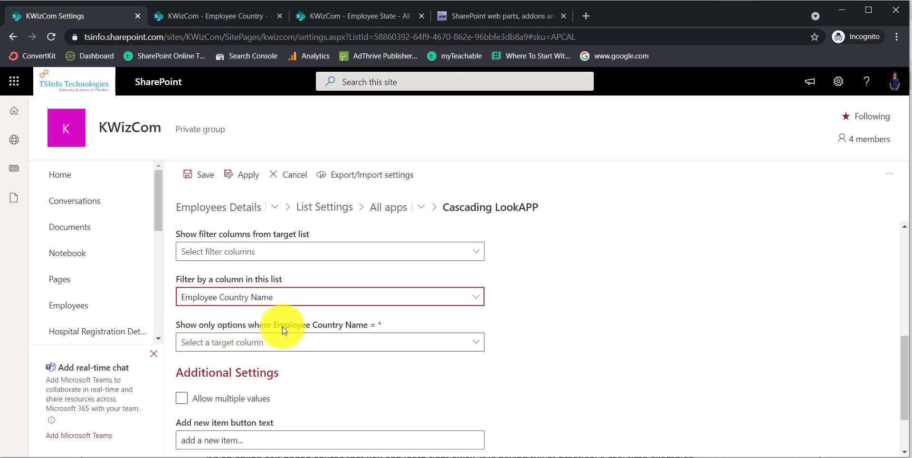
pyautogui.click(289, 349)
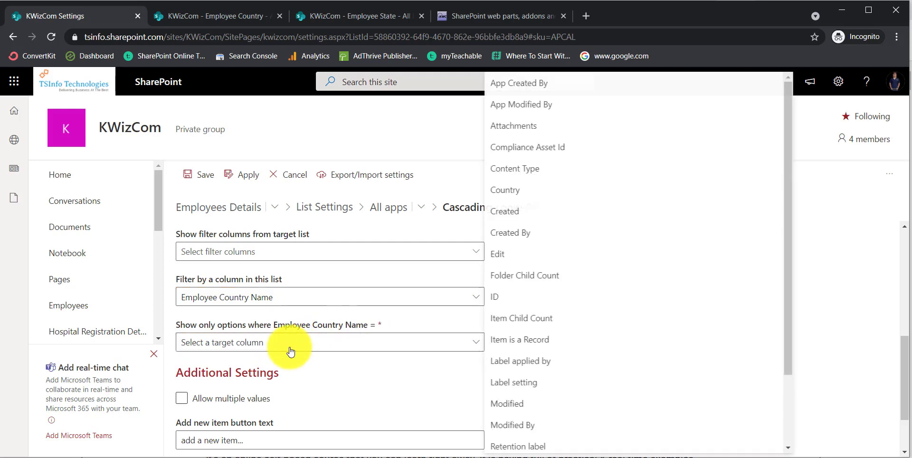
pyautogui.click(516, 191)
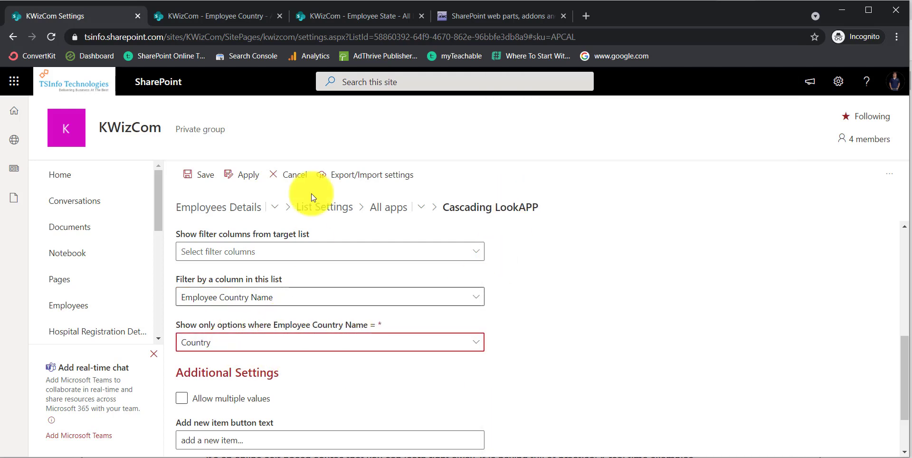
# Check the columns of the Employee Country and Employee State lists and save the Employee State Name lookup settings
pyautogui.click(240, 15)
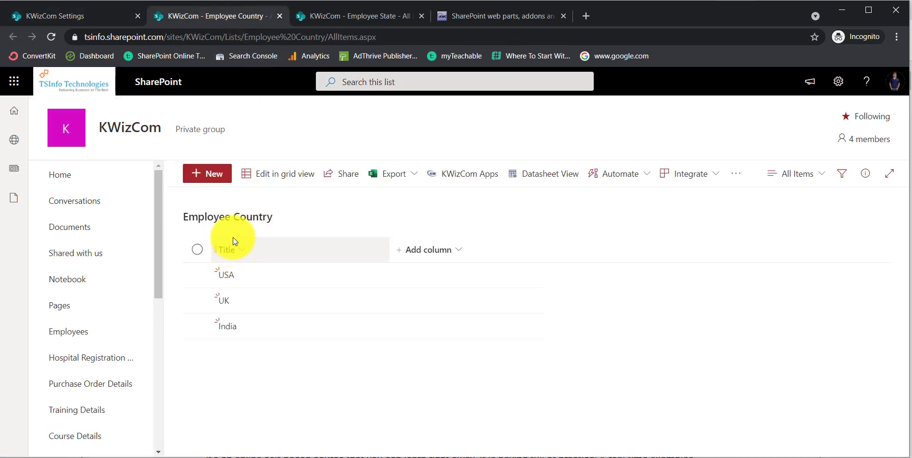
pyautogui.click(360, 16)
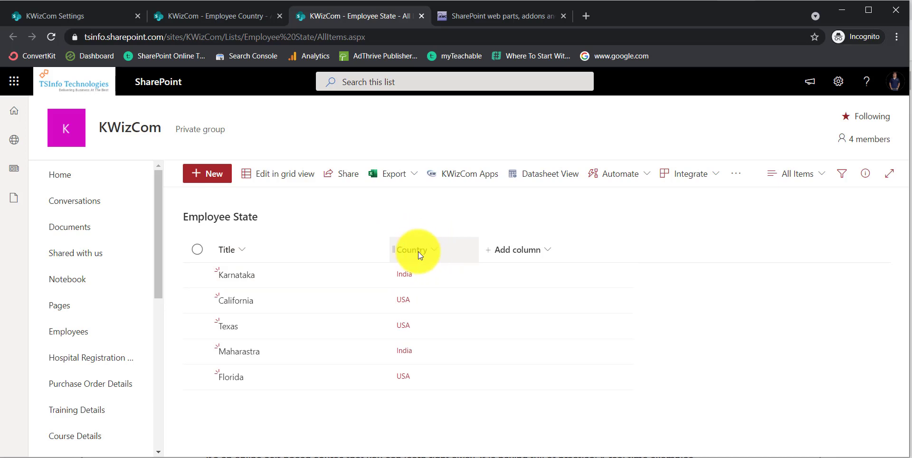
pyautogui.click(90, 19)
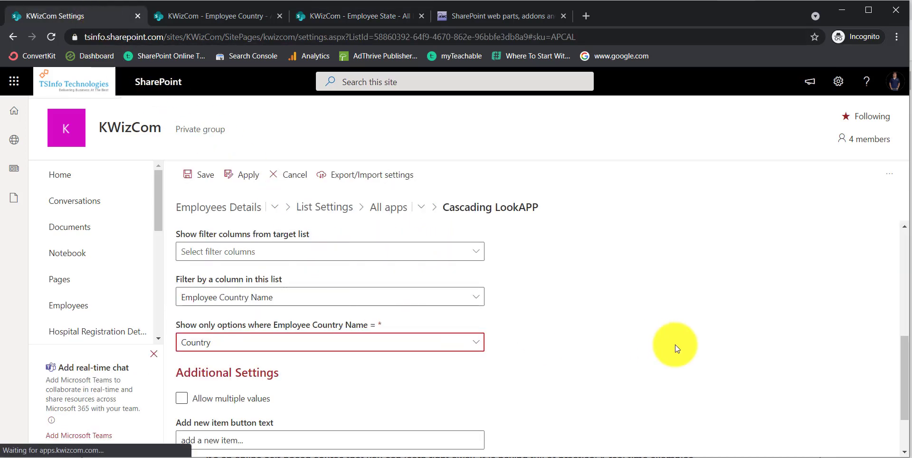
pyautogui.scroll(-3, 674, 344)
pyautogui.click(763, 436)
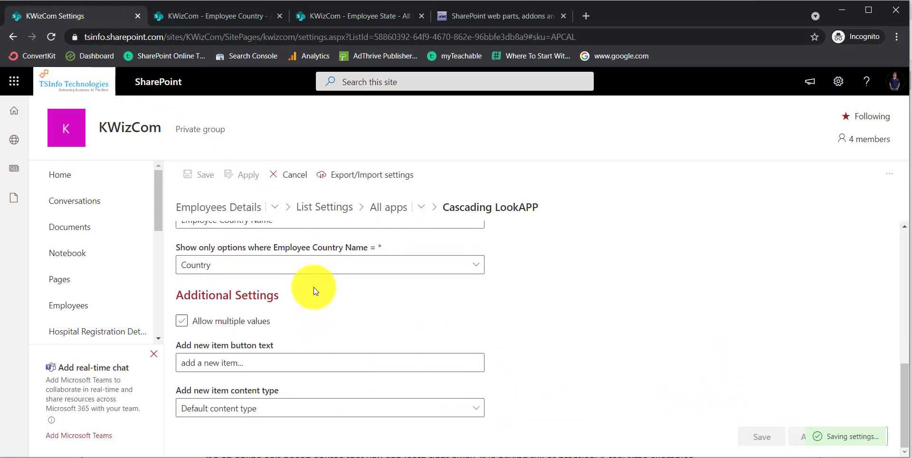
pyautogui.scroll(4, 299, 298)
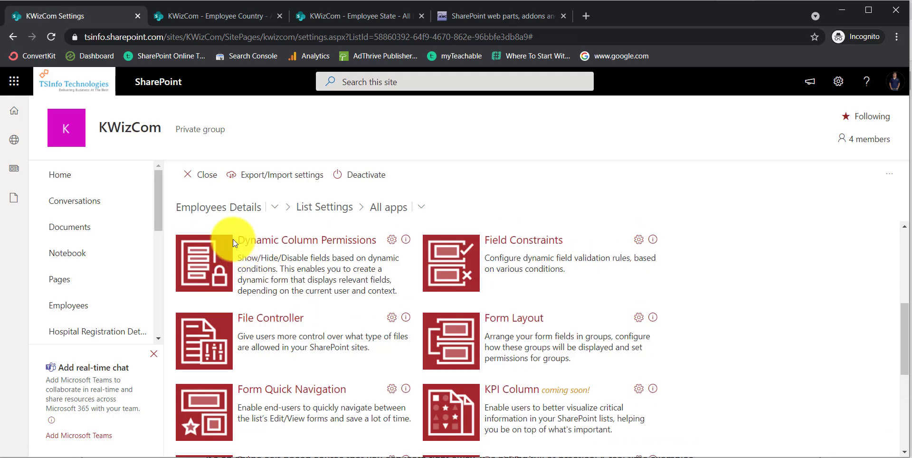
# Open a new item form for the Employees Details list, choose USA as Employee Country Name, and check the offered Employee State Name options
pyautogui.click(220, 212)
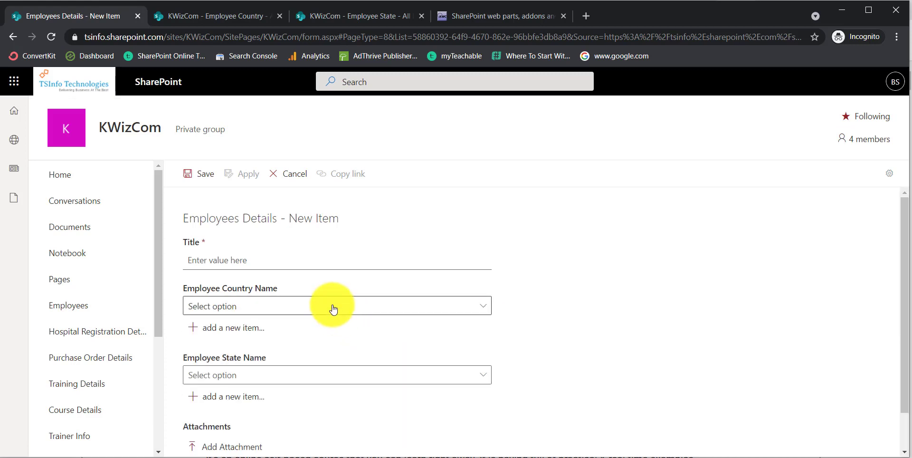
pyautogui.click(333, 308)
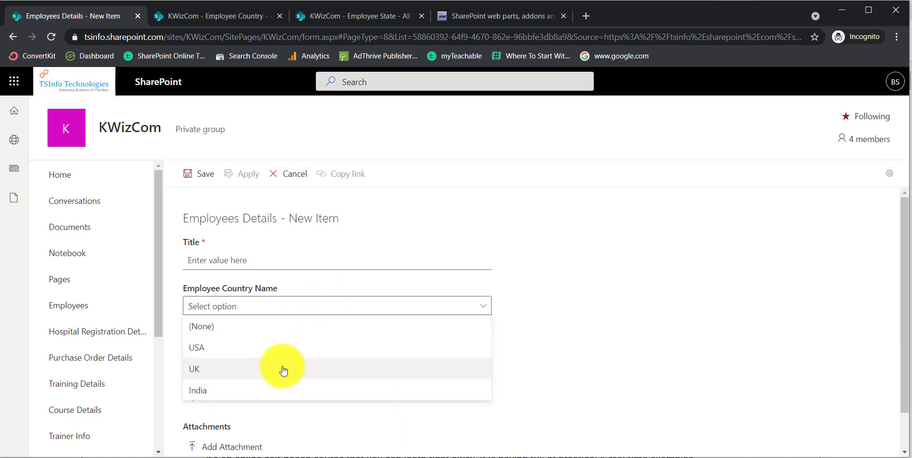
pyautogui.click(272, 351)
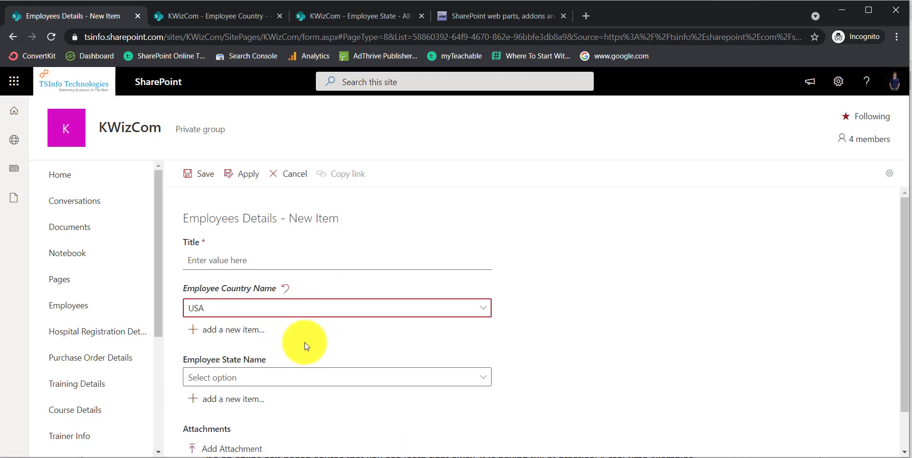
pyautogui.click(305, 376)
pyautogui.click(512, 318)
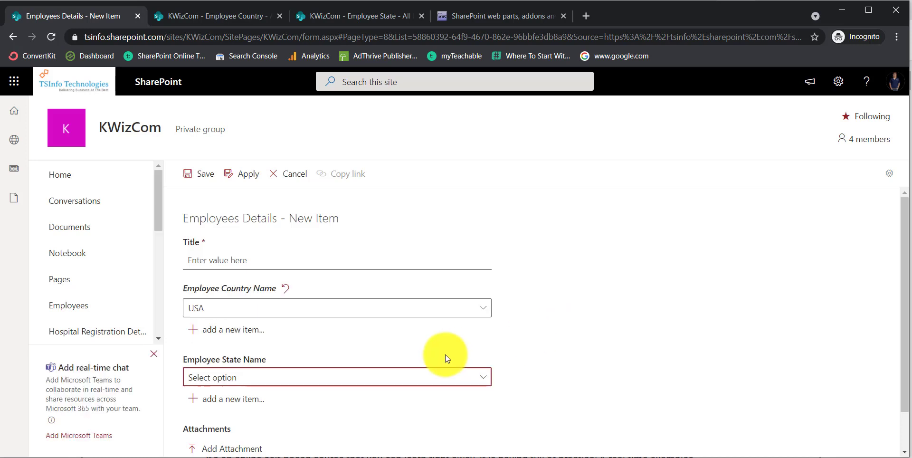
# Change Employee Country Name to UK and check which Employee State Name options are offered
pyautogui.click(300, 314)
pyautogui.click(291, 372)
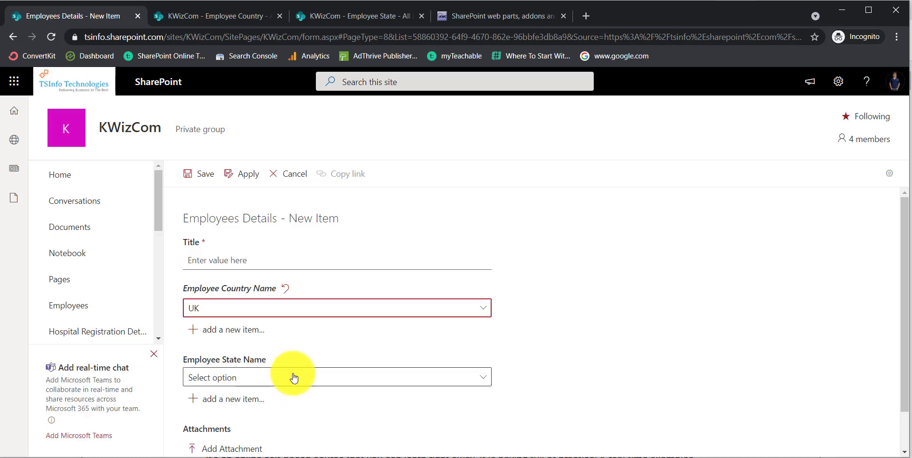
pyautogui.click(299, 378)
# Set Employee Country Name to India and review the Employee State Name options without choosing one
pyautogui.click(352, 311)
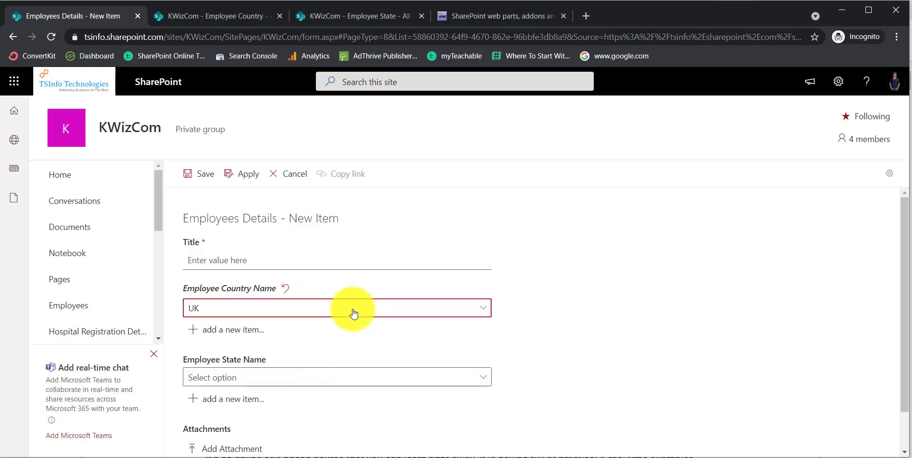
pyautogui.click(327, 388)
pyautogui.click(328, 382)
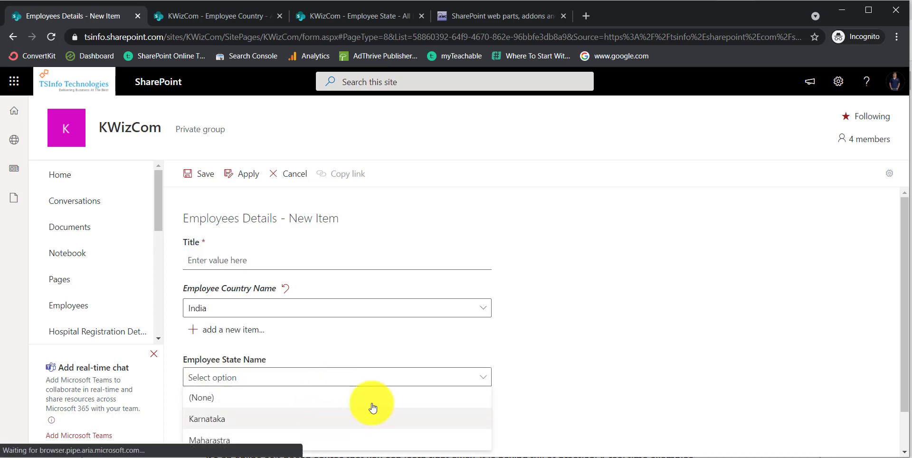
pyautogui.click(543, 309)
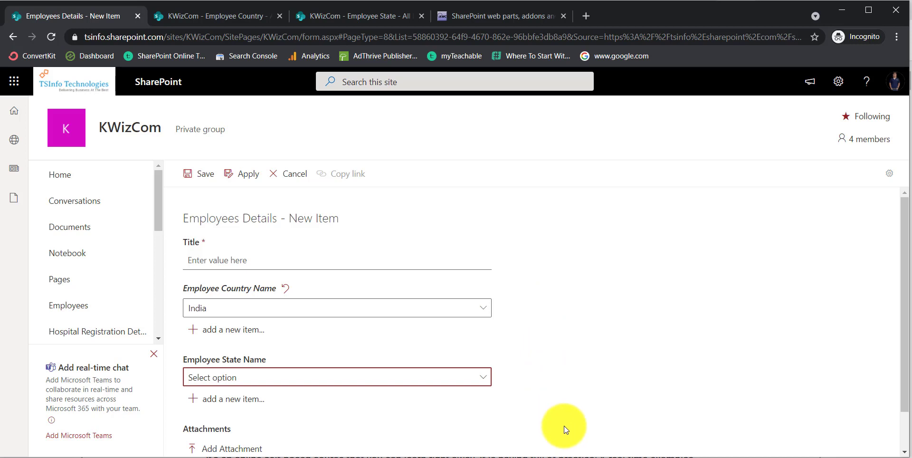
pyautogui.click(567, 457)
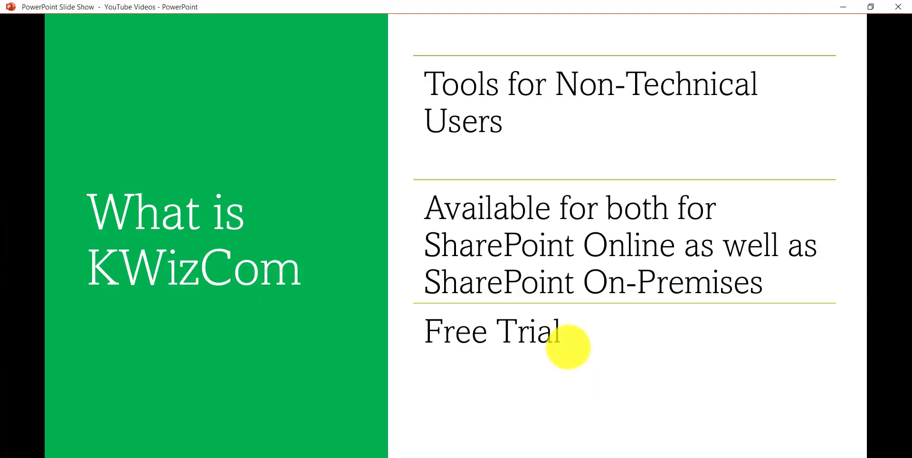
pyautogui.click(568, 347)
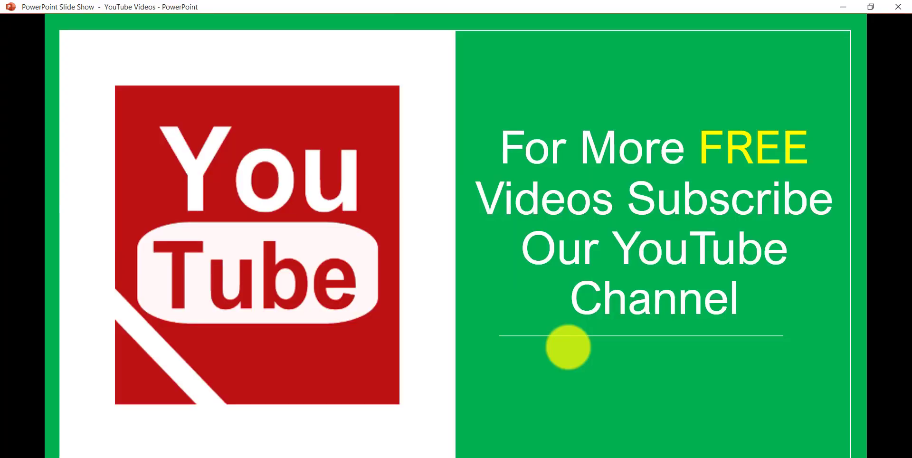